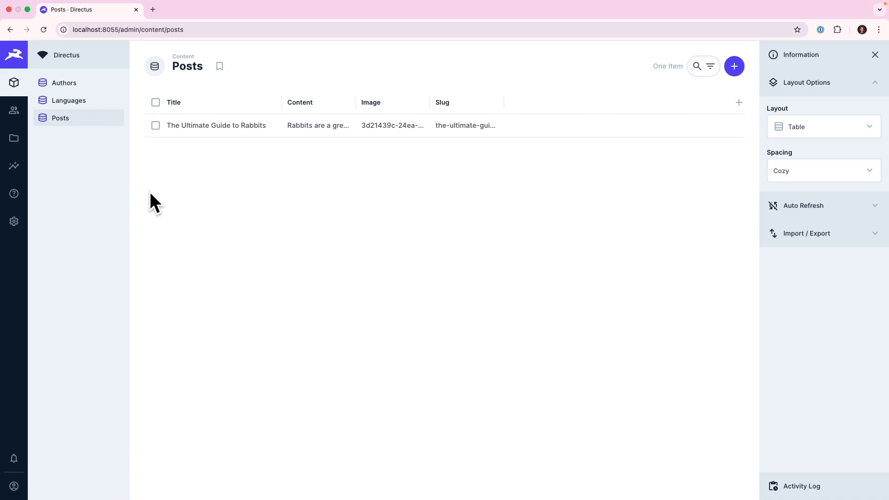
Set the project's default language to Spanish (Latin America) in the project settings and save.
click(14, 222)
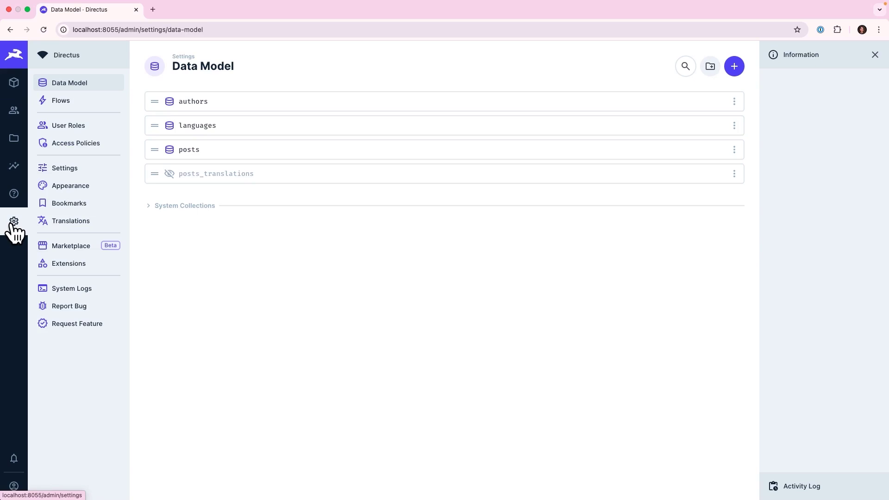
click(54, 173)
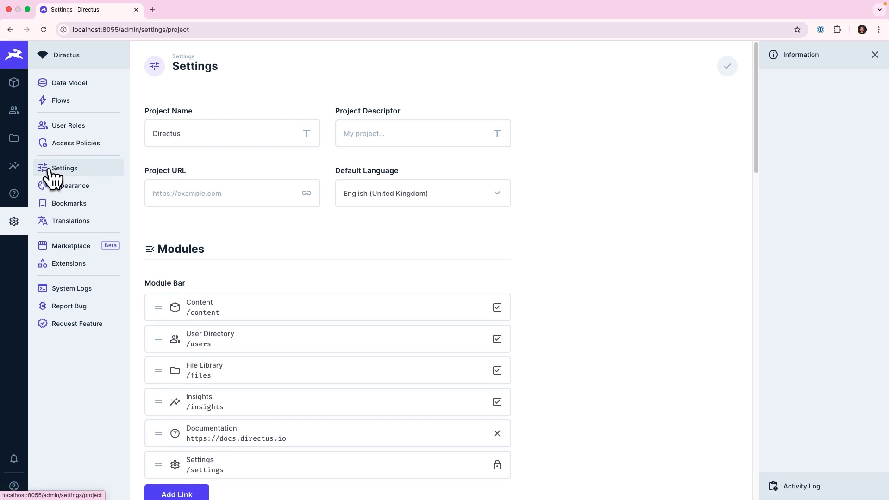
click(360, 197)
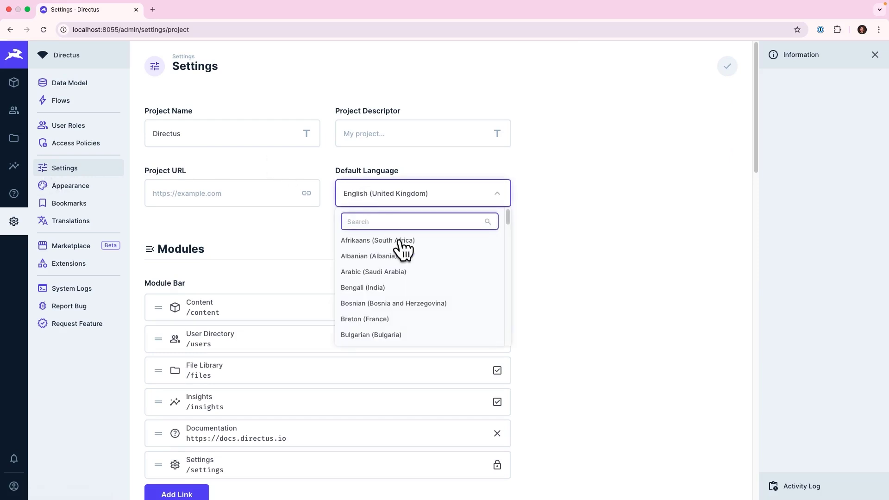
scroll(471, 270, down, 1)
scroll(471, 269, down, 5)
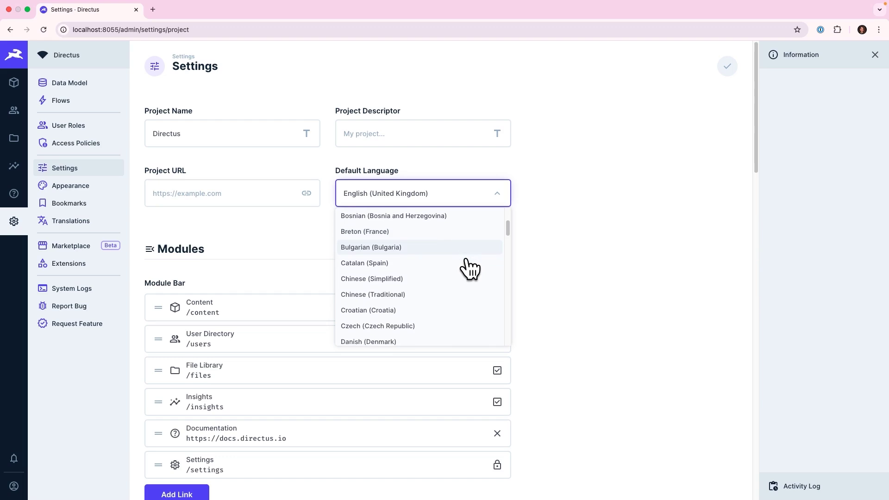
scroll(469, 267, down, 3)
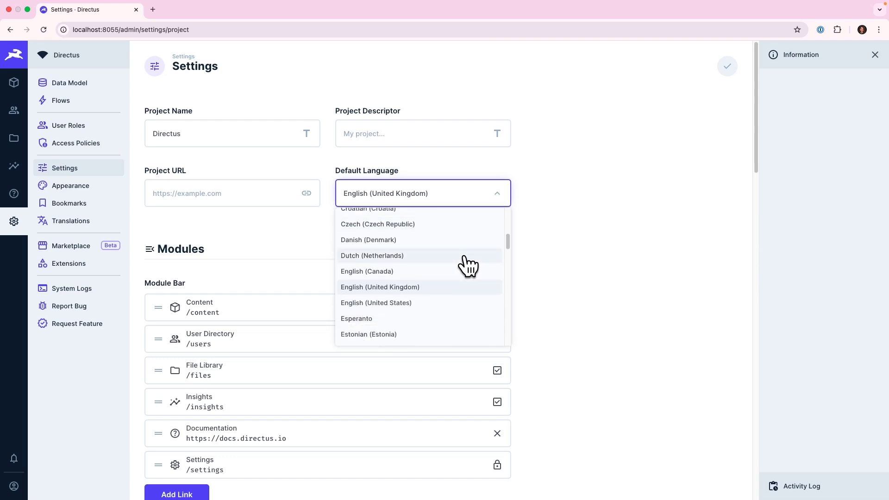
scroll(469, 266, down, 5)
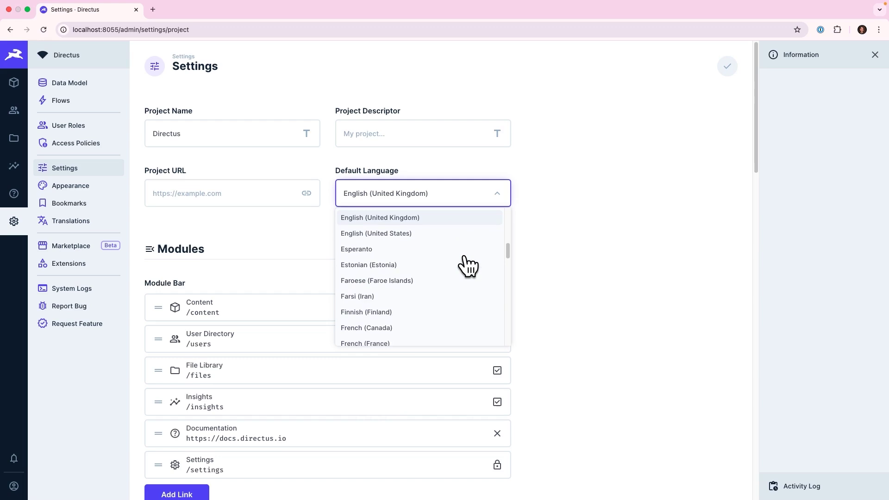
scroll(469, 266, down, 14)
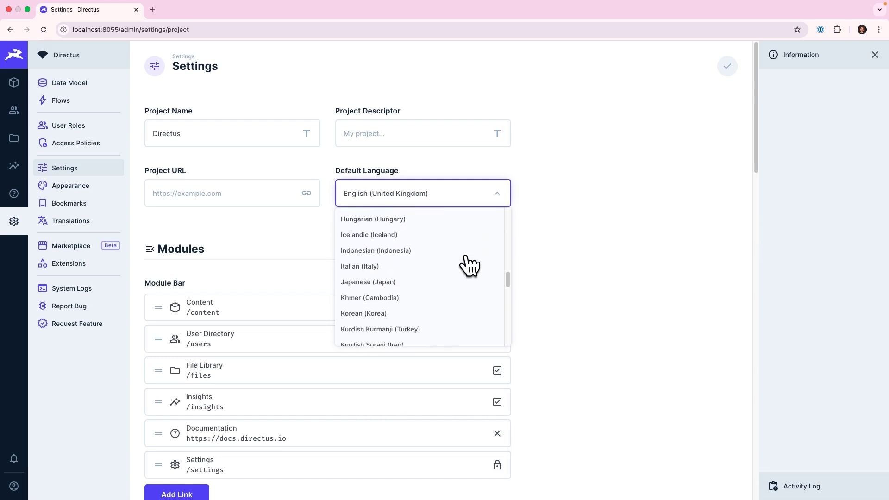
scroll(469, 265, down, 15)
scroll(470, 266, down, 2)
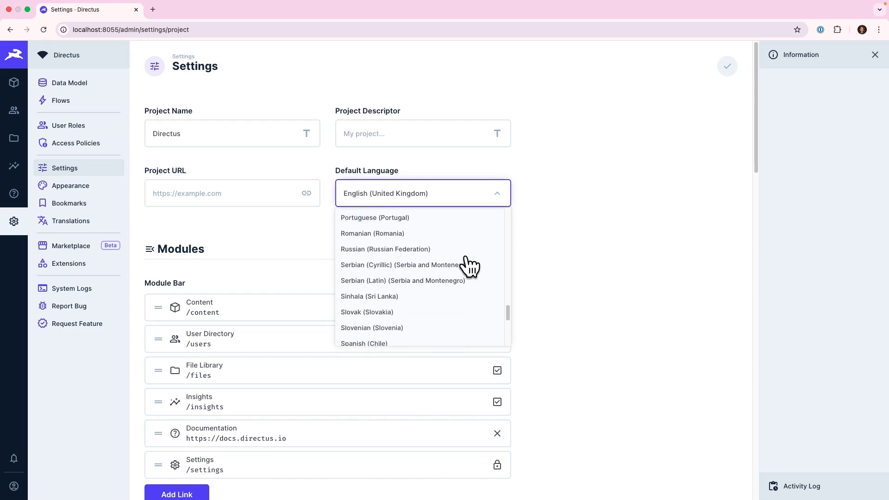
scroll(470, 266, down, 4)
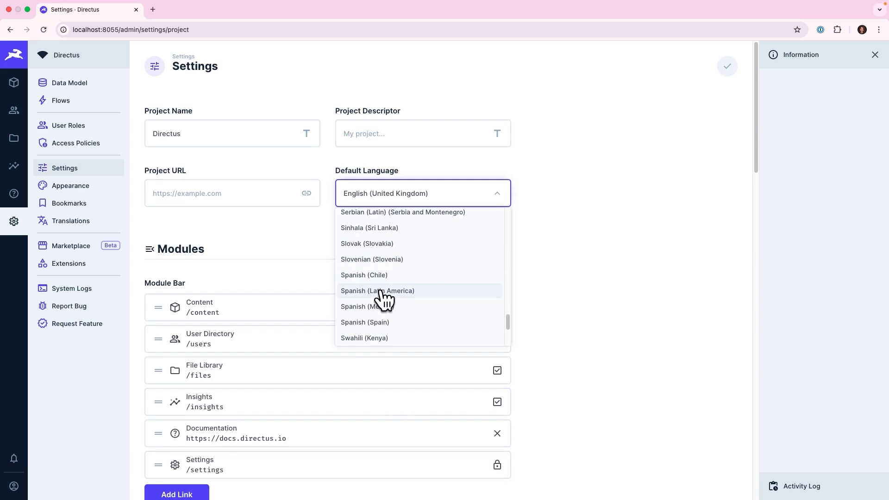
click(383, 292)
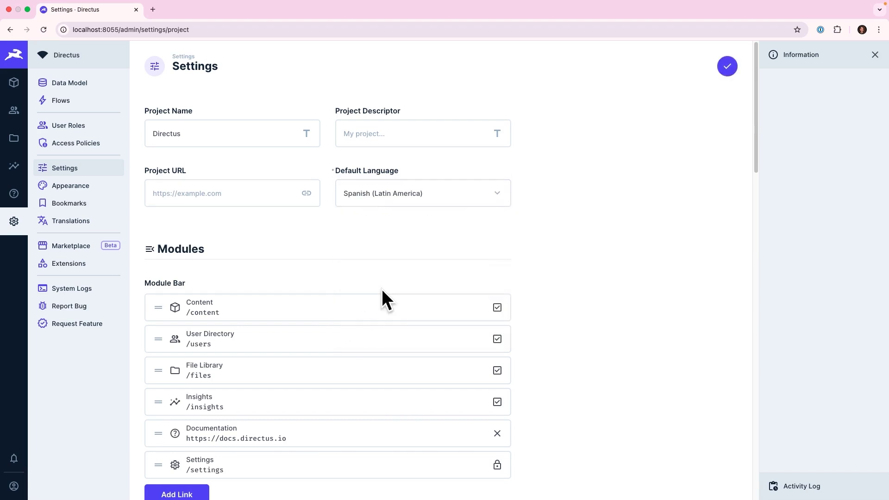
click(730, 63)
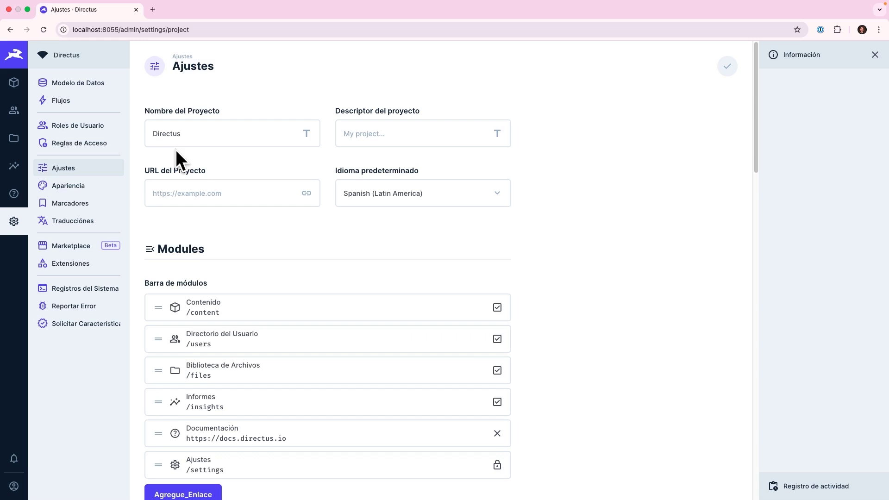
Check the data model settings and the Posts content page in the translated interface.
click(88, 84)
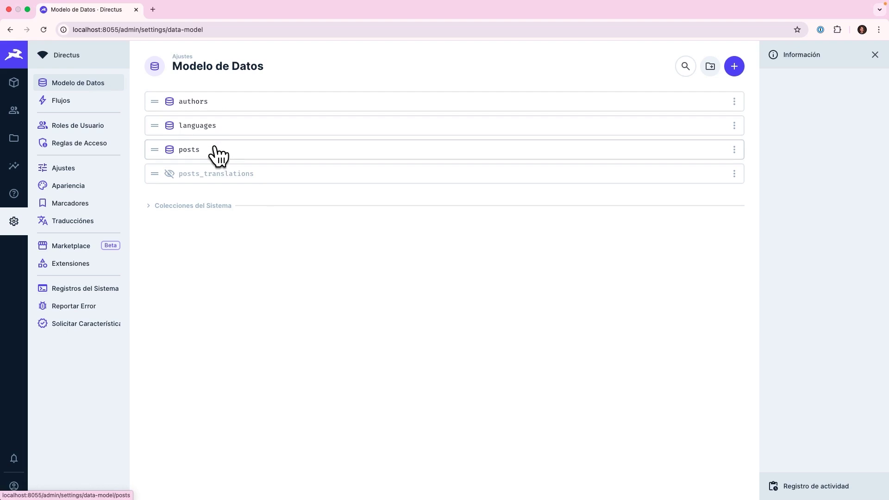
click(20, 88)
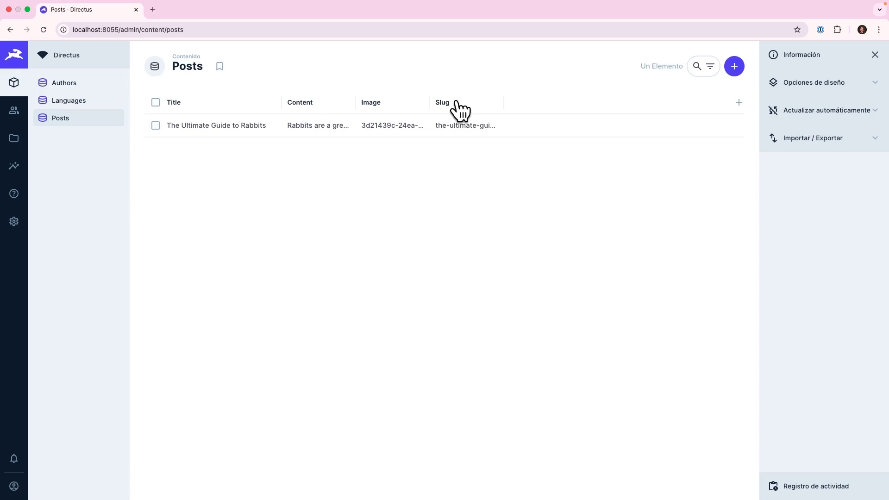
click(14, 221)
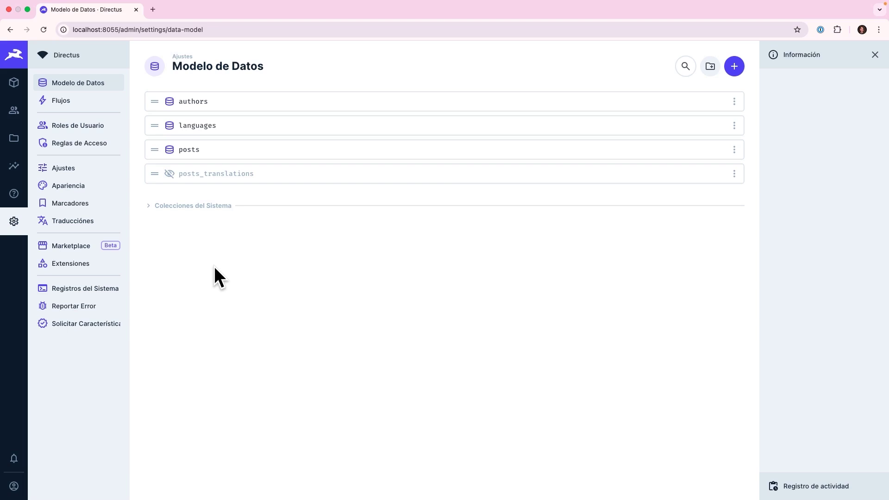
Open directus.io/docs in a new browser tab and go to the community contribution page on Translations.
key(super+t)
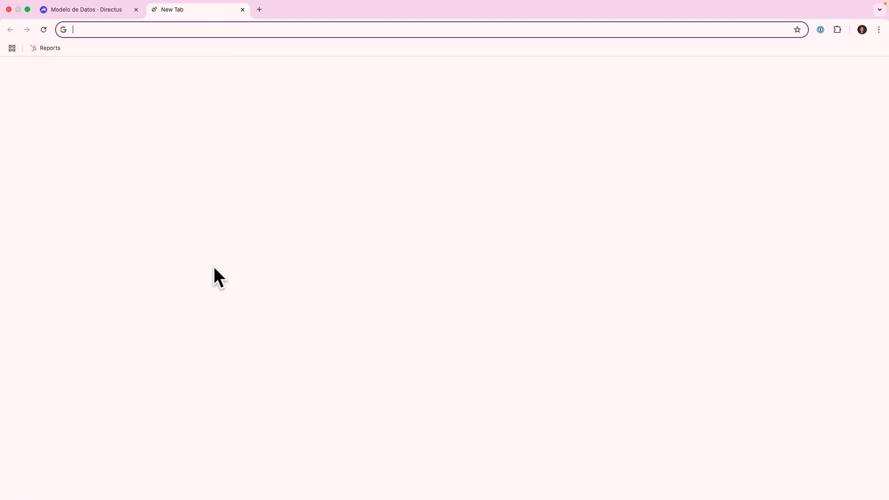
text(directus.io/docs)
key(Return)
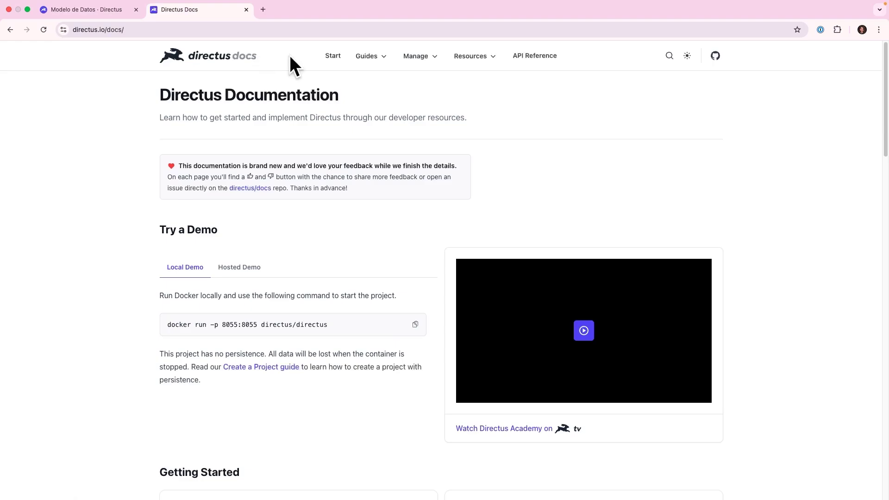
mouse_move(470, 61)
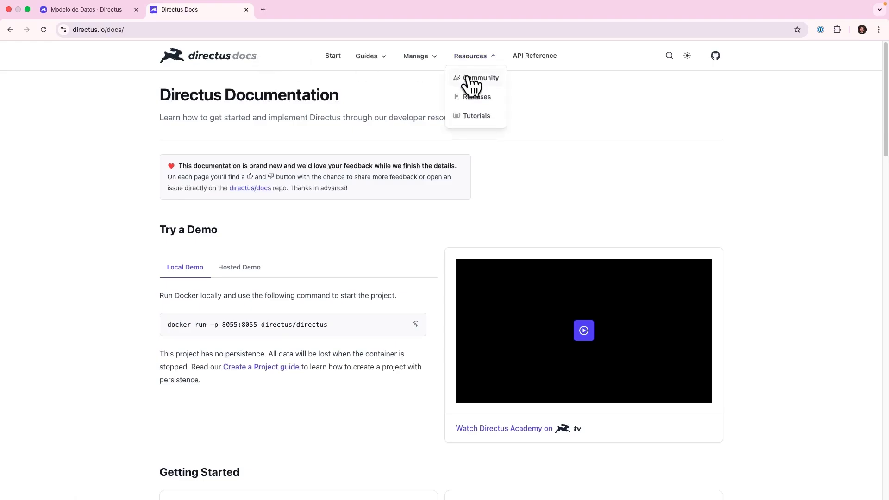
click(471, 79)
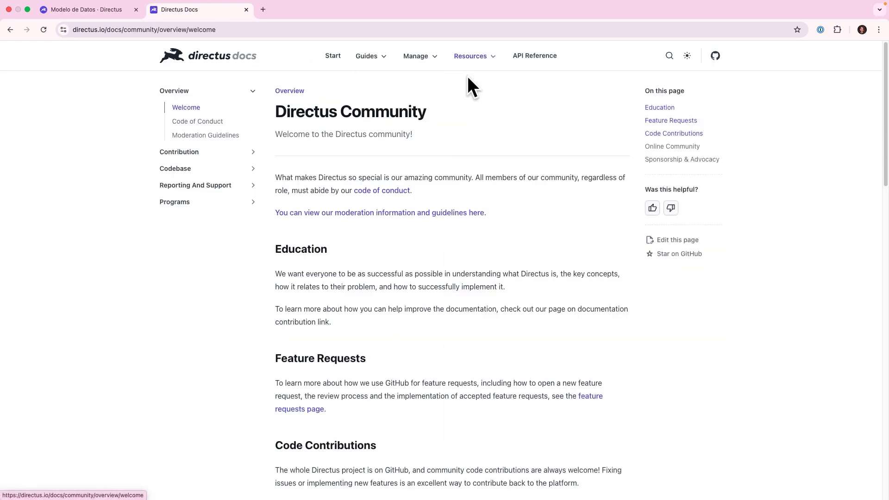
click(240, 152)
click(194, 124)
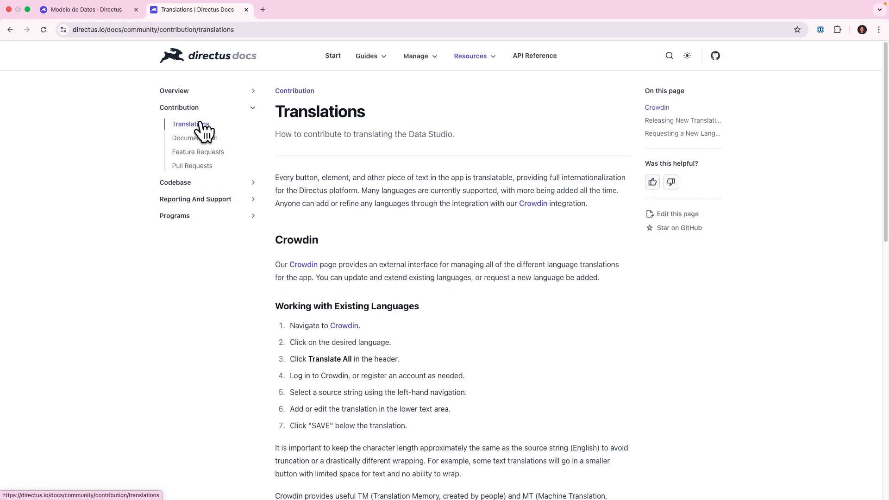
Open the Directus translation project on Crowdin from the docs and examine the translation progress of the languages.
click(533, 204)
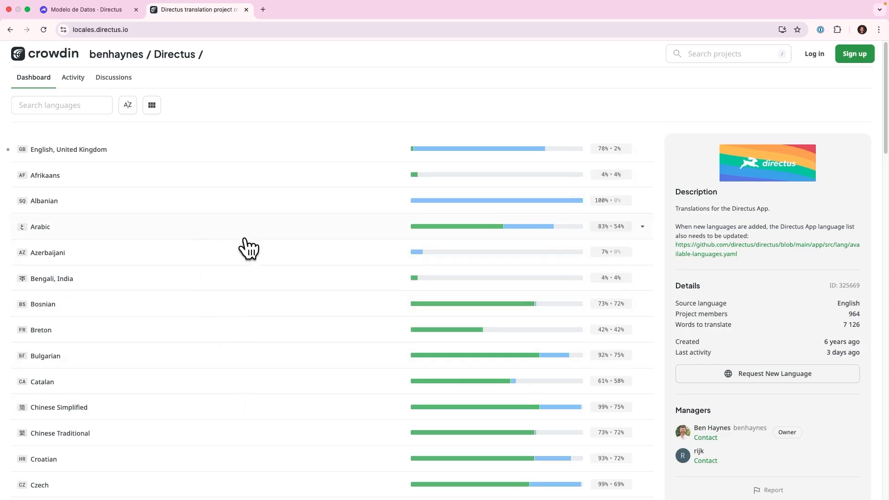
scroll(206, 355, down, 5)
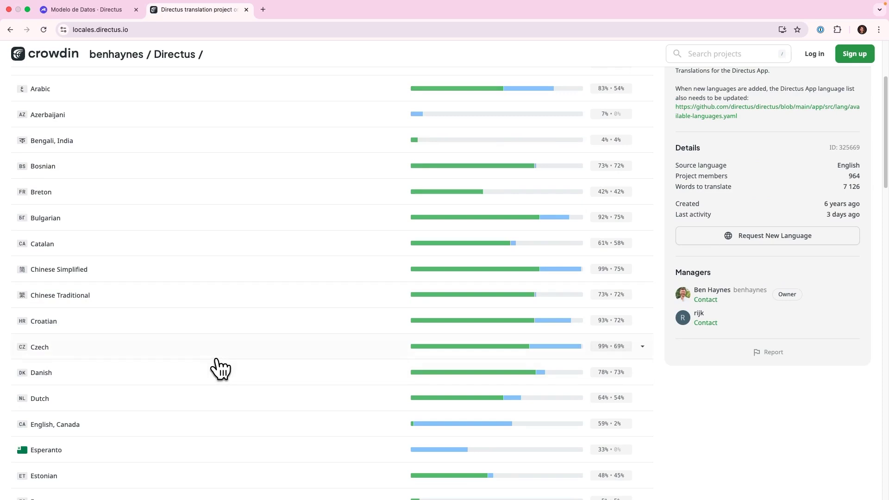
scroll(206, 253, down, 1)
scroll(204, 260, down, 3)
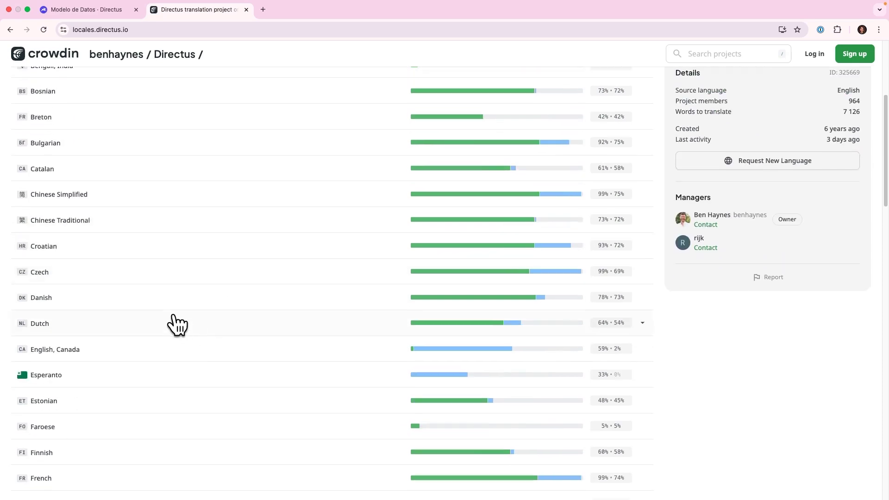
scroll(176, 323, down, 1)
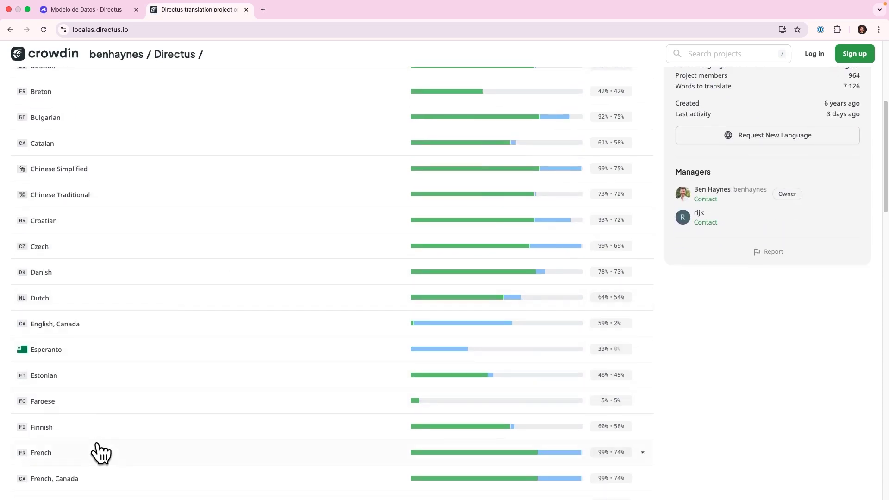
scroll(105, 387, down, 5)
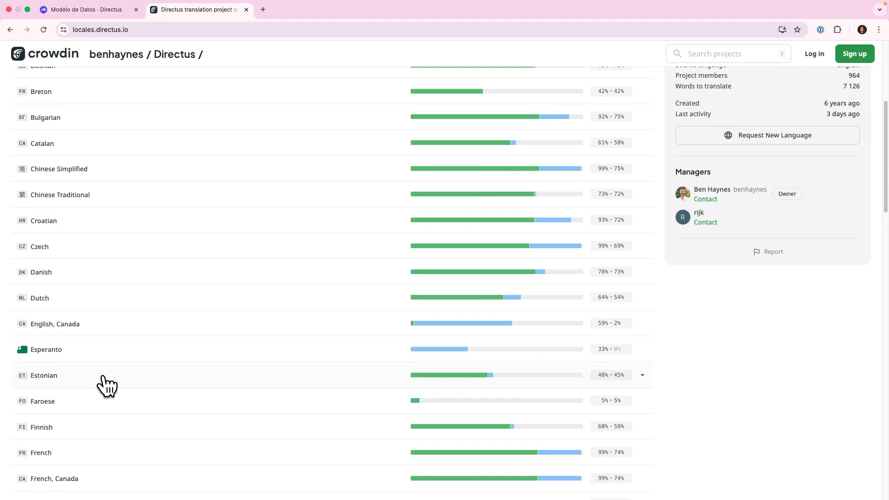
scroll(109, 387, down, 10)
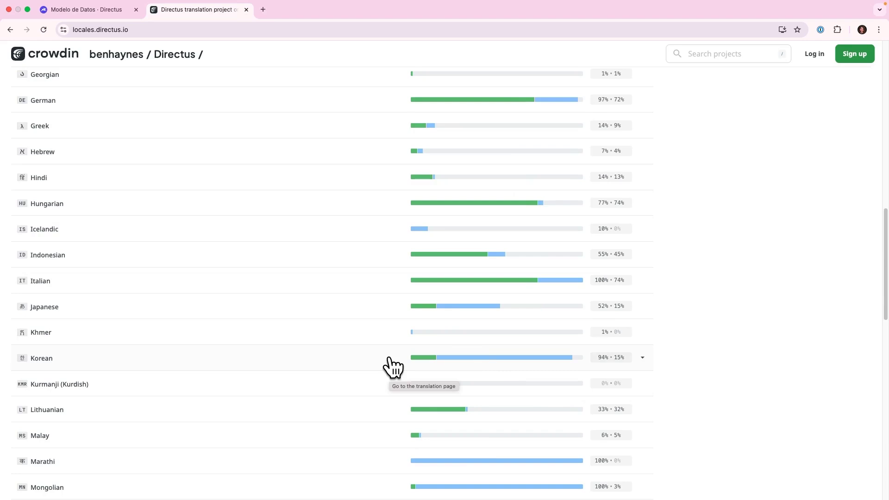
scroll(821, 401, up, 15)
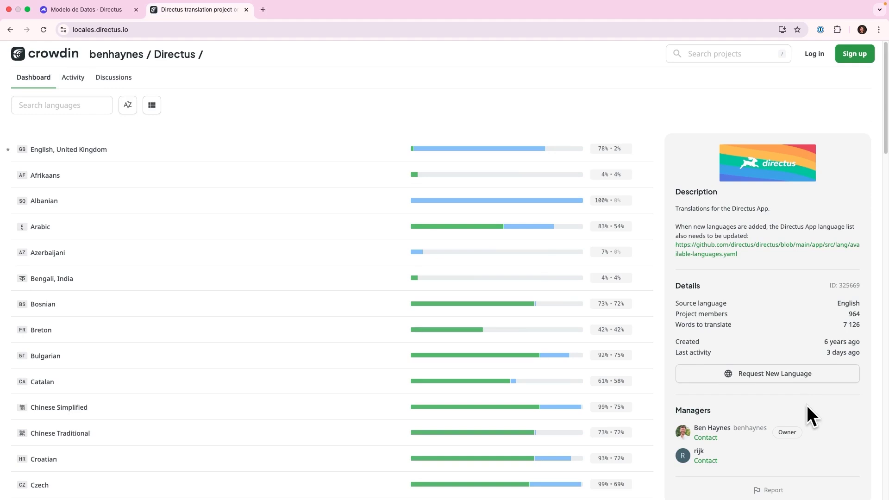
Log in to Crowdin, filter the project languages by "spanish" and open Spanish, Latin America.
click(817, 54)
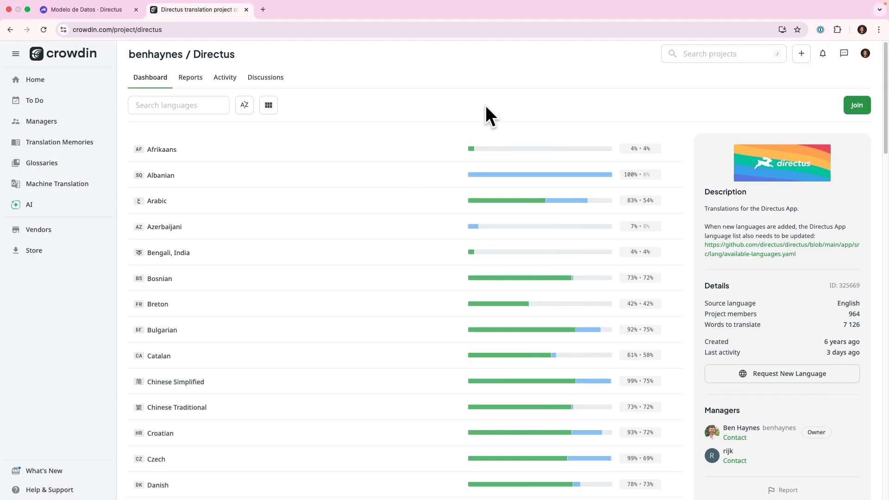
click(207, 111)
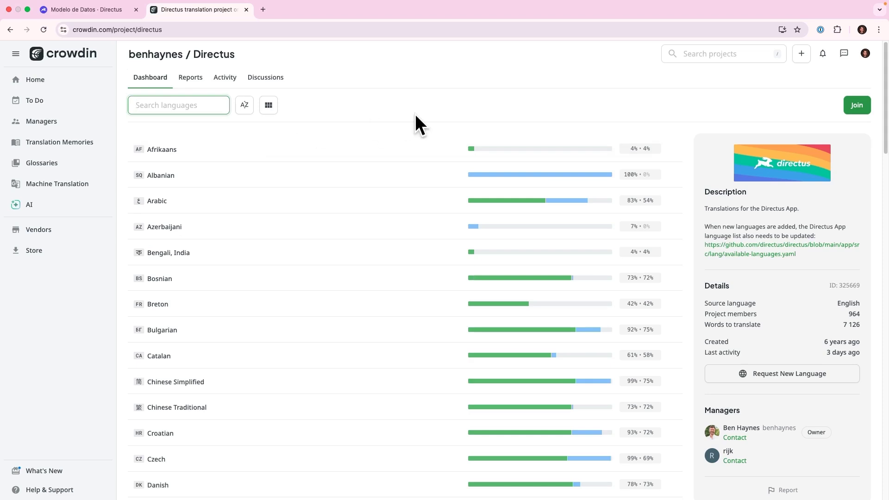
text(spanish)
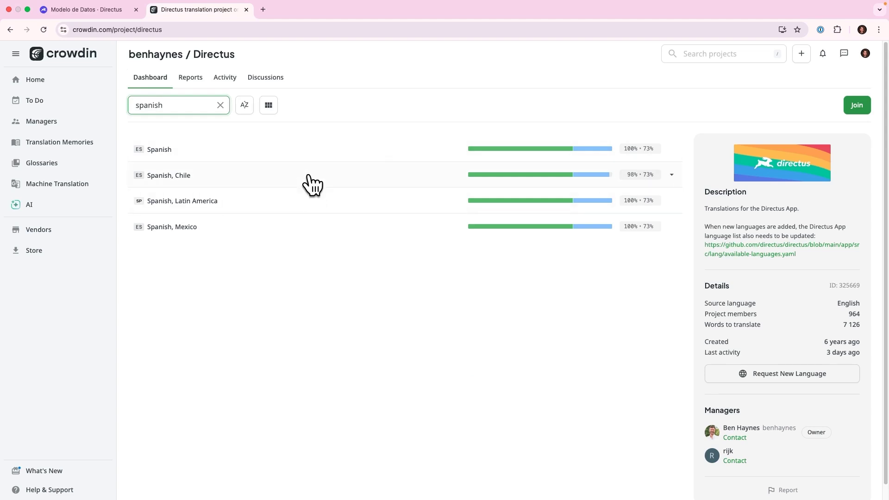
click(307, 200)
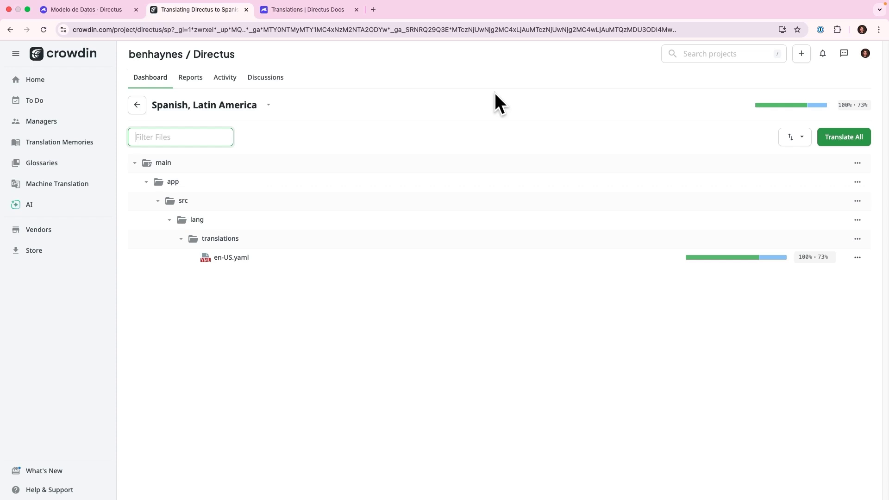
Open all strings for translation, save "Editando Predefinido" as the suggestion for "Editing Preset" and start a proofreader notification.
click(861, 142)
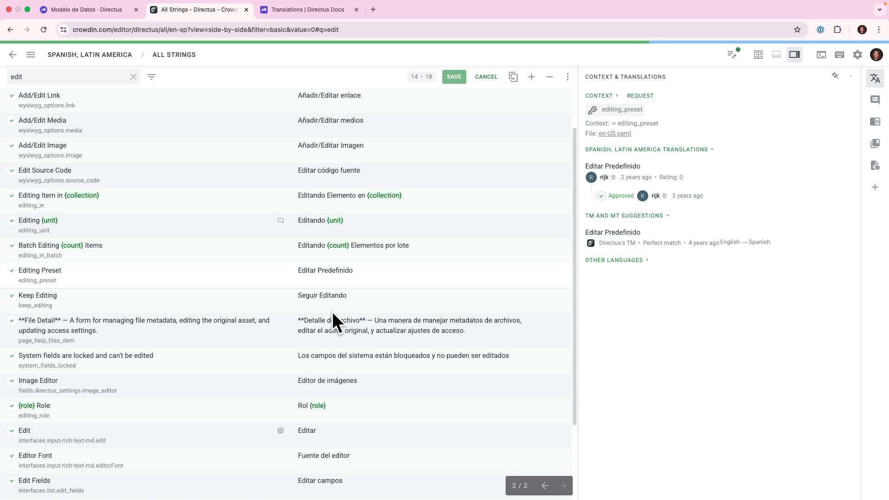
key(BackSpace)
text(ndo)
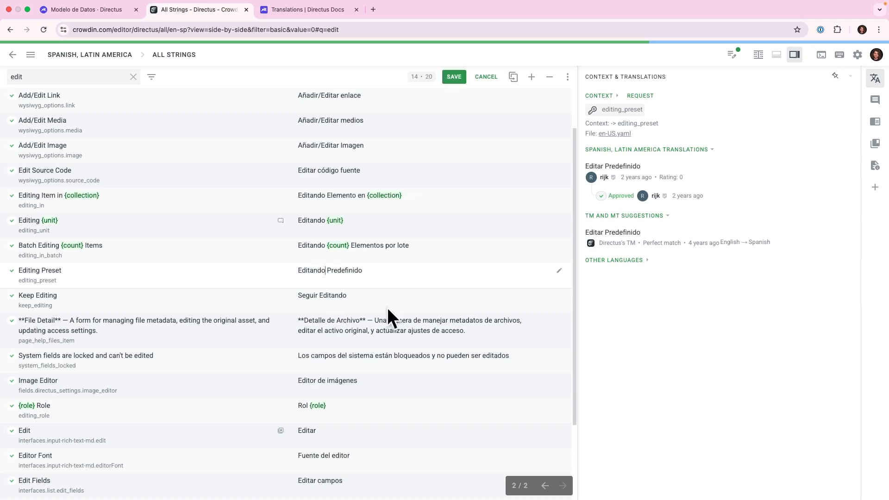
click(458, 79)
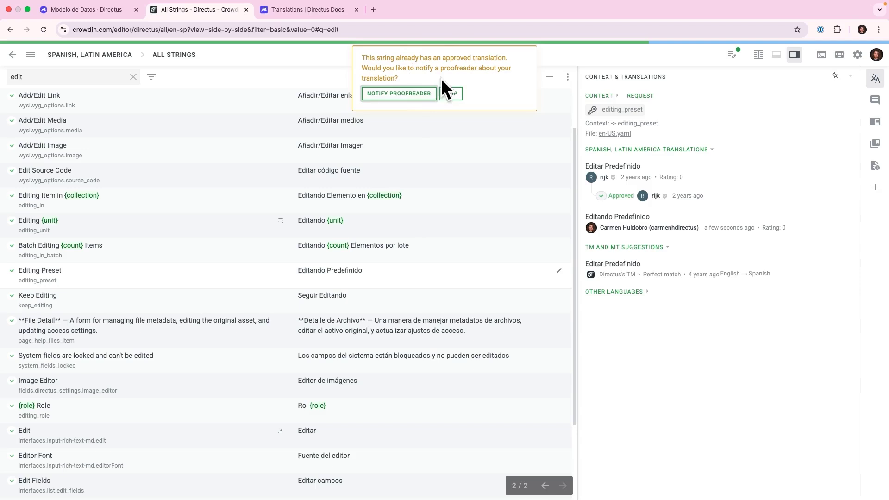
click(420, 97)
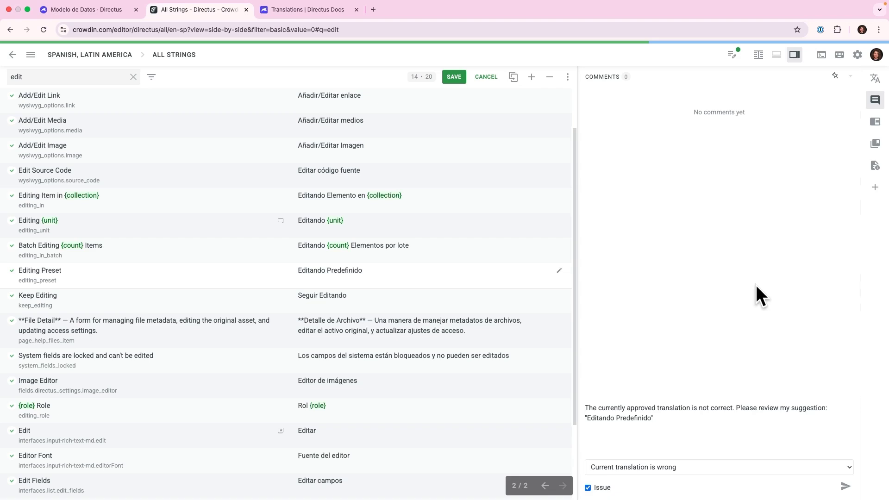
Switch back to the Directus data model settings.
click(102, 15)
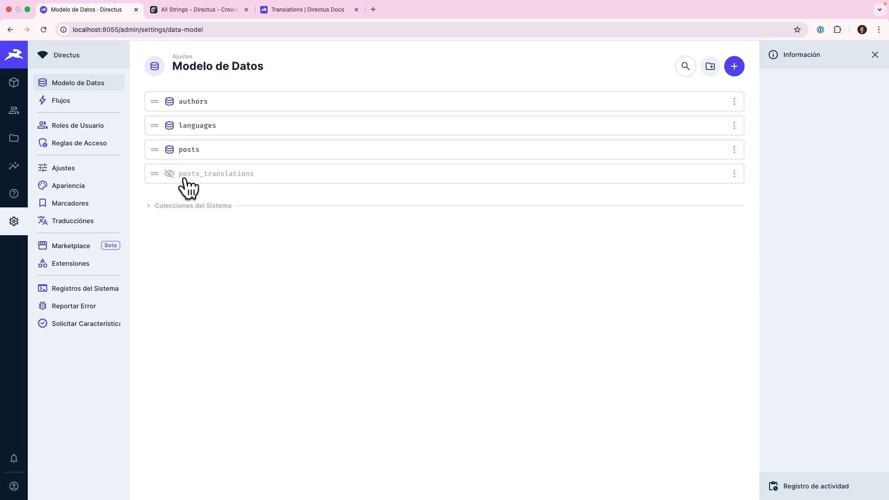